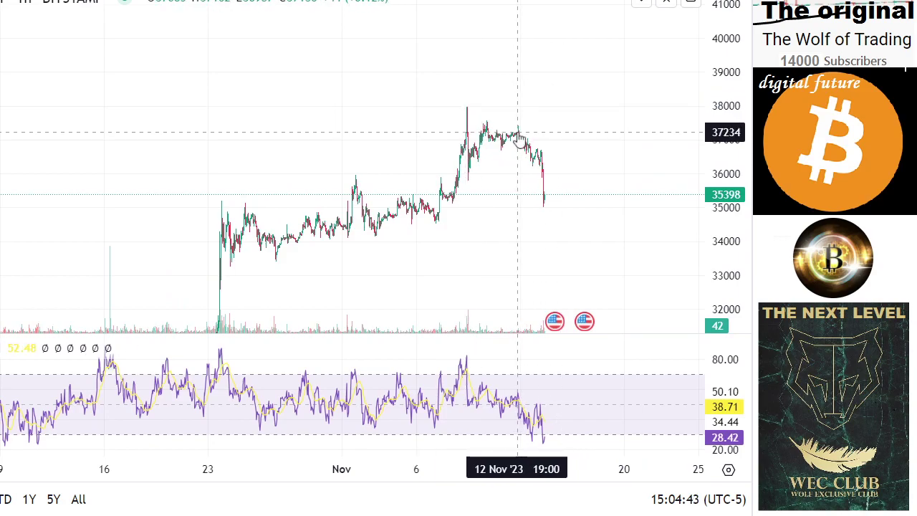
Brush a rising green curve above the November highs, from about 37,900 to 40,600, and delete it.
drag(632, 172, 618, 207)
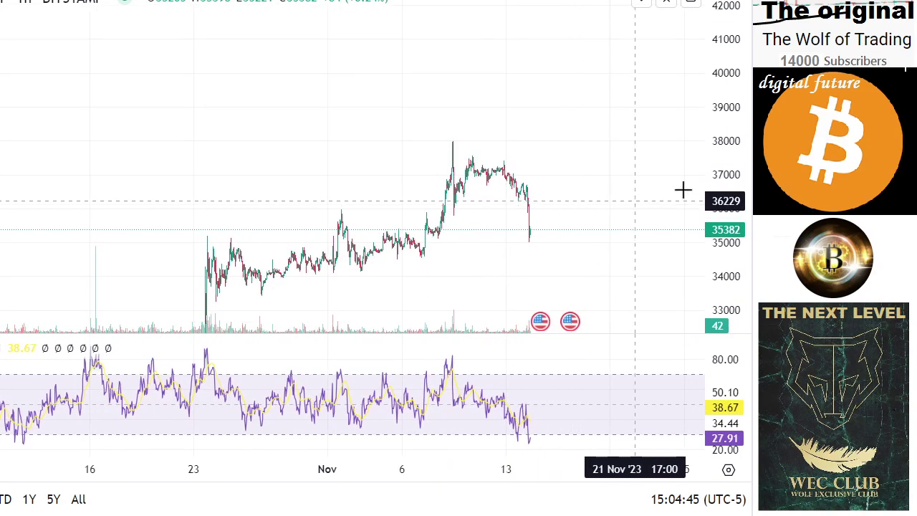
drag(667, 156, 668, 184)
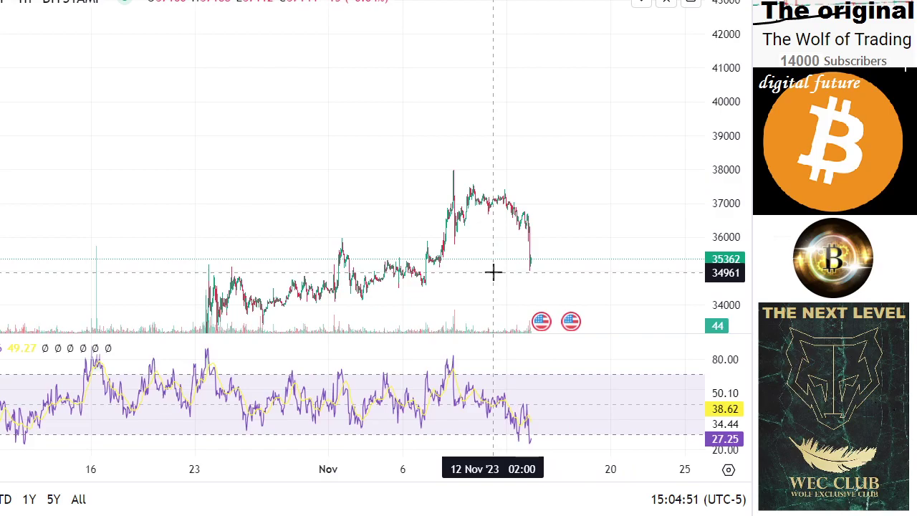
drag(345, 464, 194, 465)
drag(339, 267, 443, 186)
drag(446, 469, 288, 469)
drag(415, 225, 445, 256)
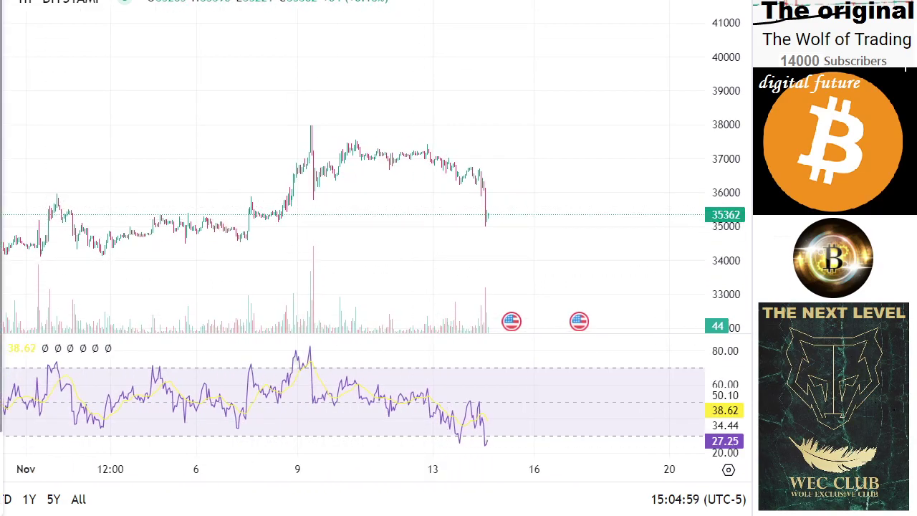
mouse_move(361, 130)
mouse_down()
mouse_move(503, 94)
mouse_move(542, 35)
mouse_up()
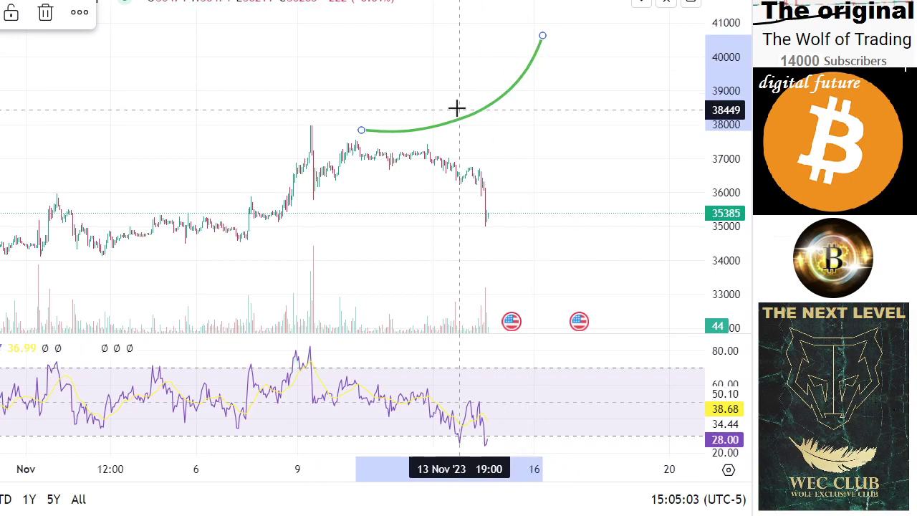
click(45, 13)
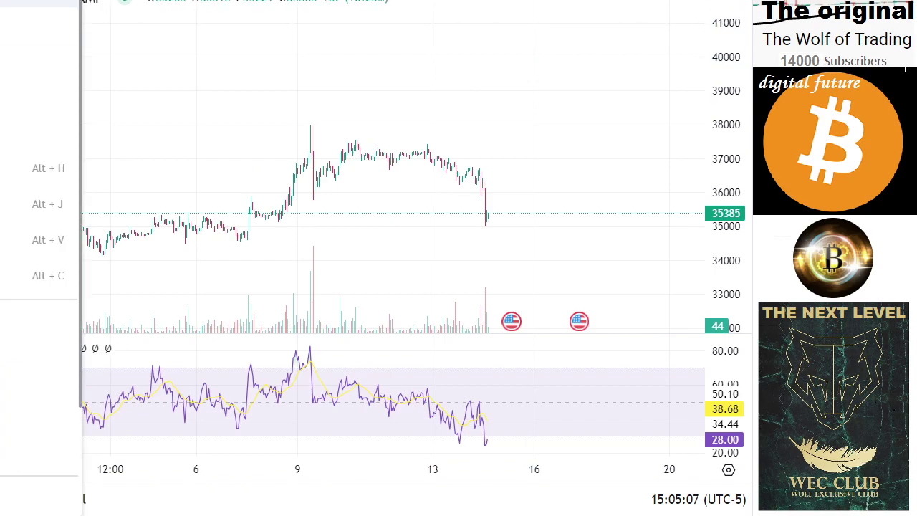
Draw a descending trend line through the November pullback, from about 38,396 on 6 Nov to 34,987 on 17 Nov.
click(281, 79)
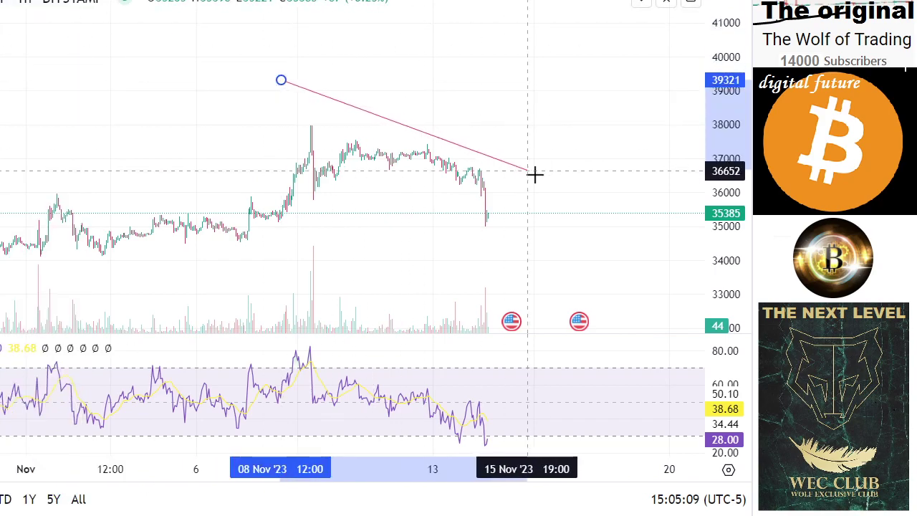
click(608, 197)
drag(575, 192, 574, 226)
Add a second descending trend line above the first, parallel to it and touching the pullback's highs.
click(1, 4)
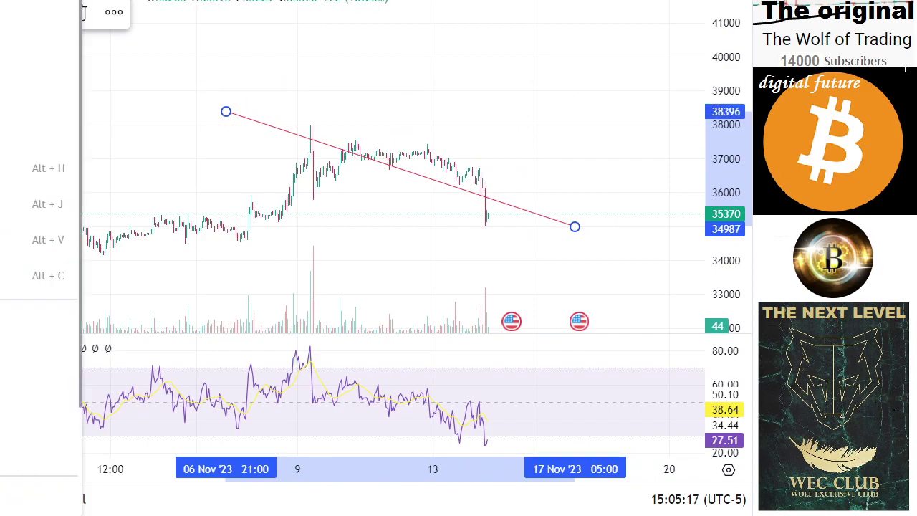
click(39, 4)
click(248, 79)
click(608, 196)
drag(582, 192, 582, 198)
Brush a green level mark near 35,800 and a wavy green forecast path rising from it to about 40,300.
drag(589, 141, 552, 179)
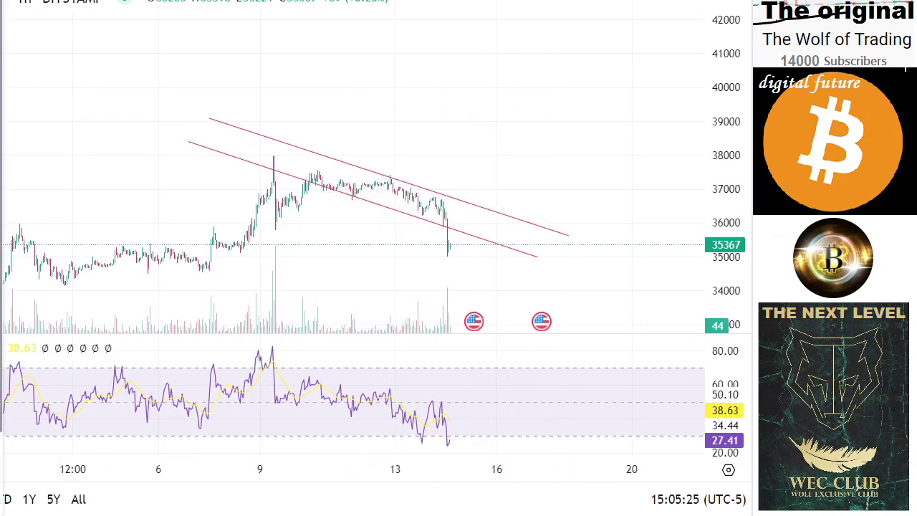
mouse_move(424, 231)
mouse_down()
mouse_move(470, 228)
mouse_move(460, 210)
mouse_move(466, 187)
mouse_move(475, 207)
mouse_up()
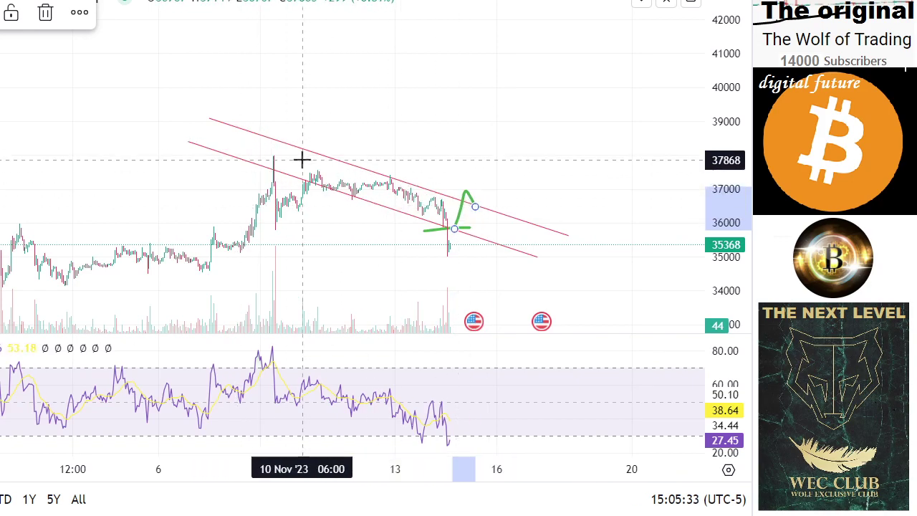
mouse_move(475, 207)
mouse_down()
mouse_move(502, 150)
mouse_move(515, 160)
mouse_move(527, 117)
mouse_move(534, 129)
mouse_move(539, 77)
mouse_up()
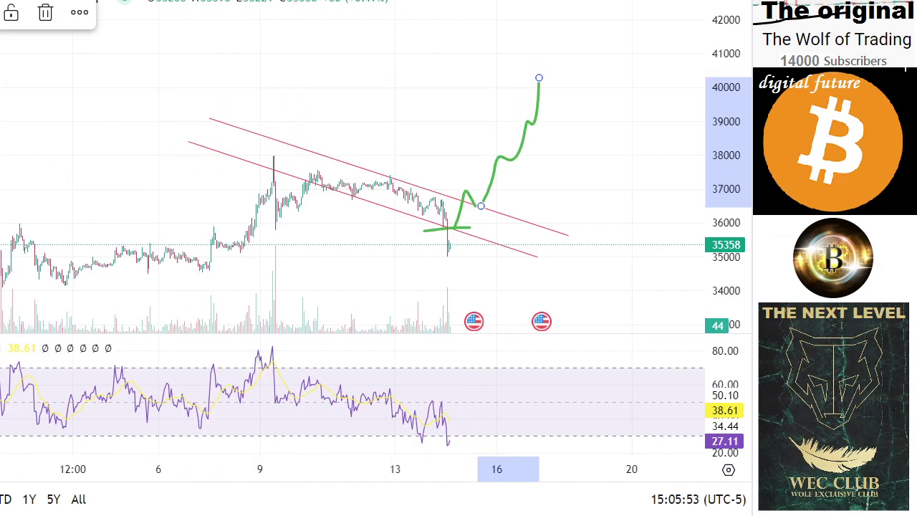
Draw an ascending trend line under the price lows, from about 33,005 on 24 Oct to about 35,800 in mid-November.
drag(385, 241, 450, 213)
drag(502, 471, 582, 438)
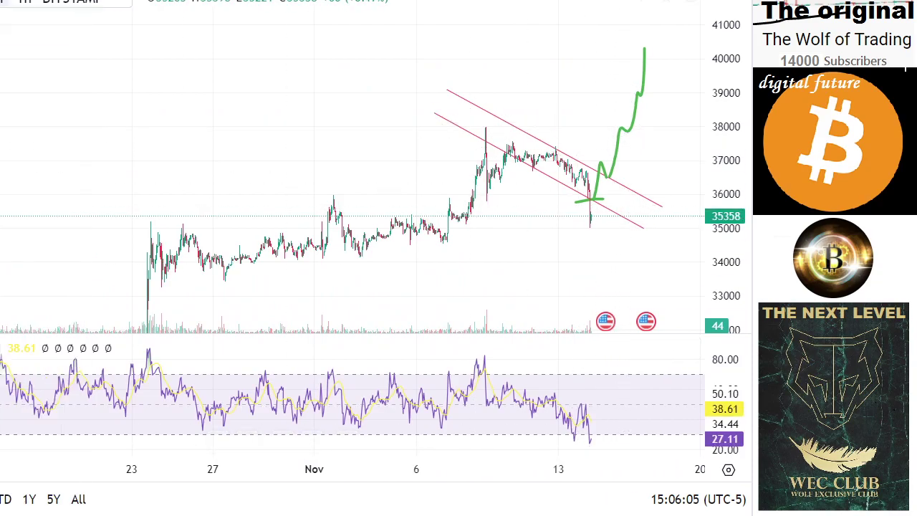
click(170, 296)
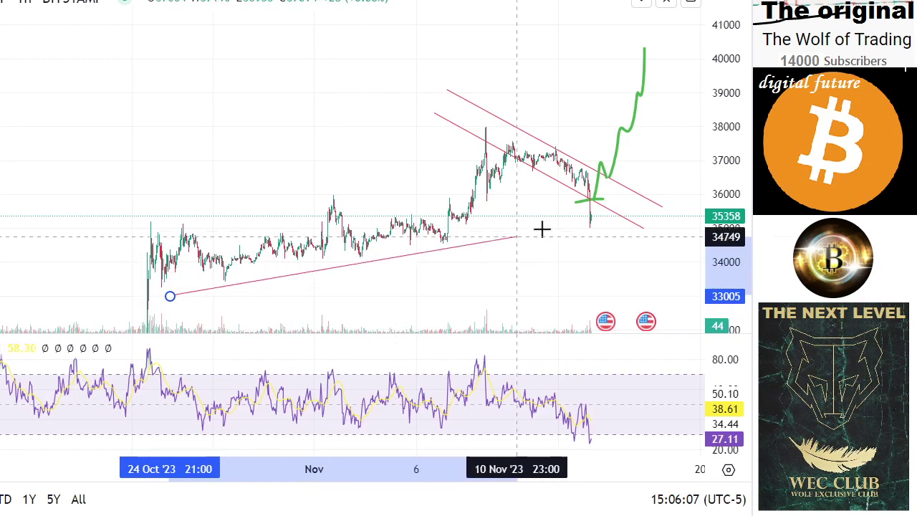
click(643, 203)
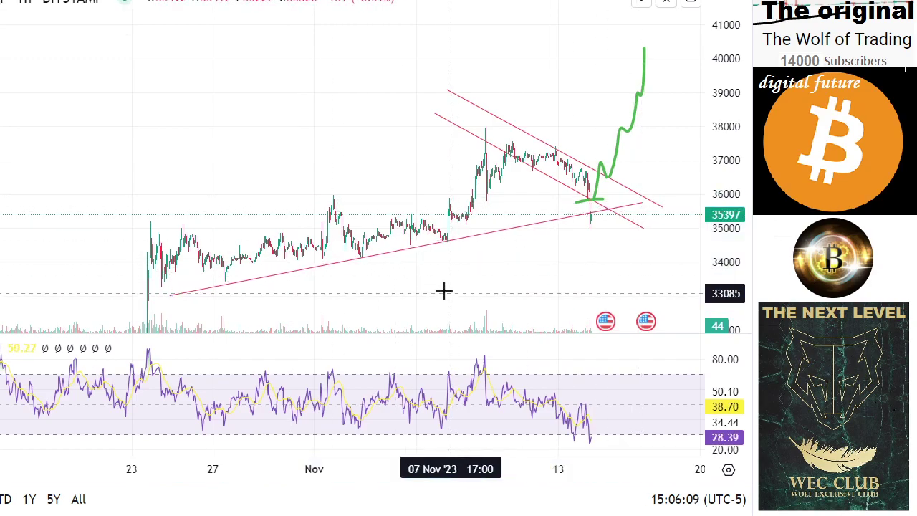
Draw an upper ascending trend line over the highs, from about 34,697 on 23 Oct to 38,846 on 17 Nov.
drag(448, 293, 418, 286)
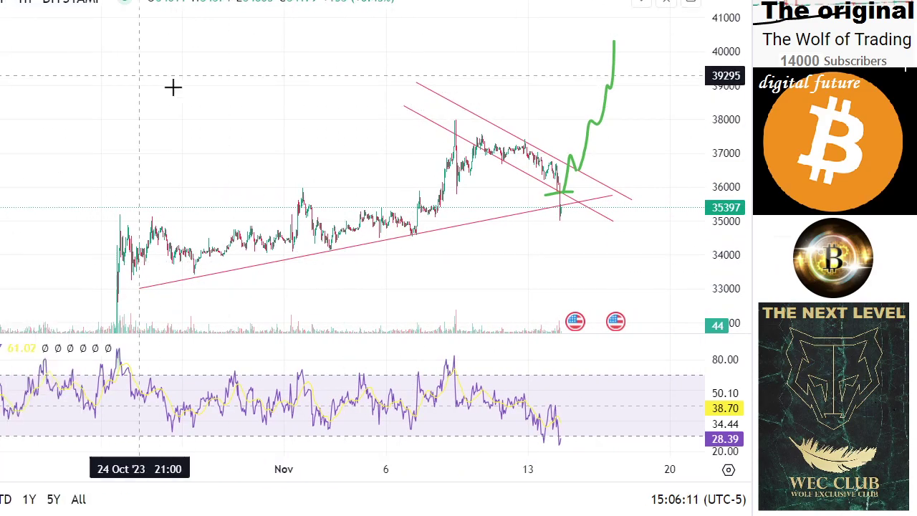
click(118, 231)
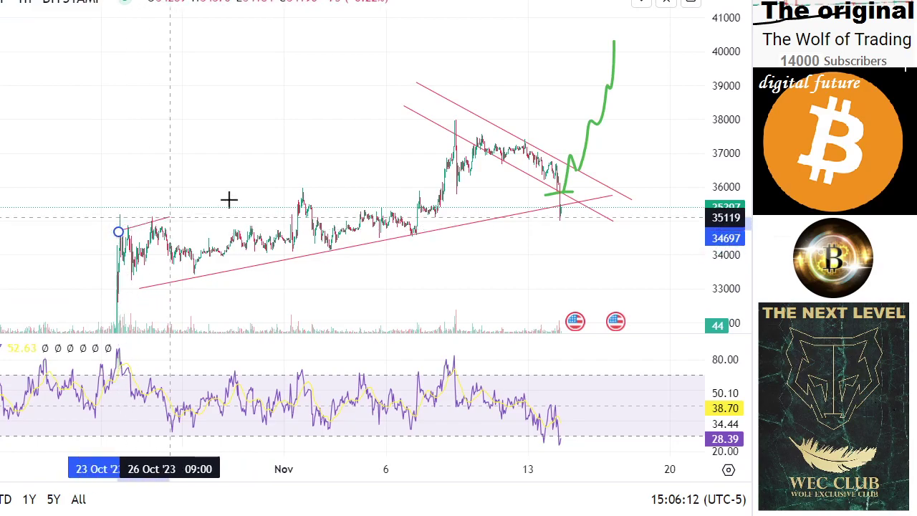
click(615, 90)
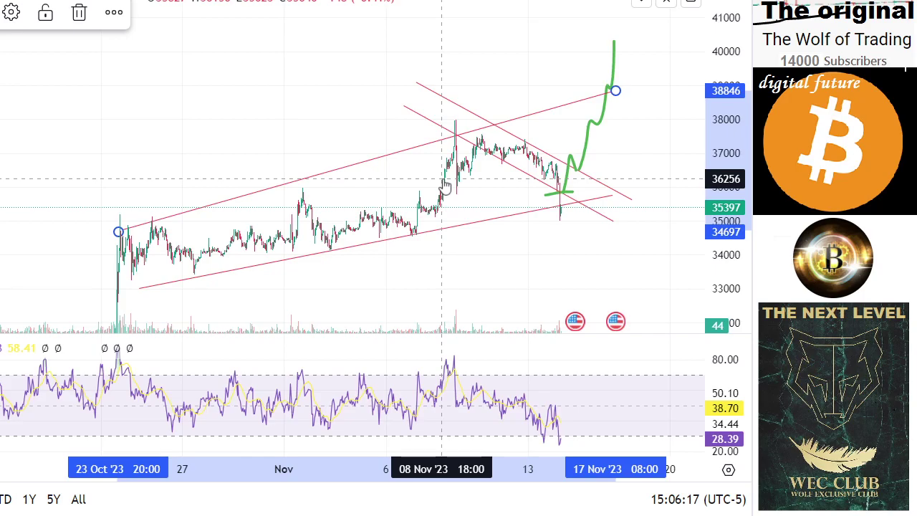
Examine the latest price action around the rising channel's lower trend line and the green forecast path.
drag(428, 468, 335, 464)
drag(410, 262, 472, 205)
drag(716, 272, 716, 237)
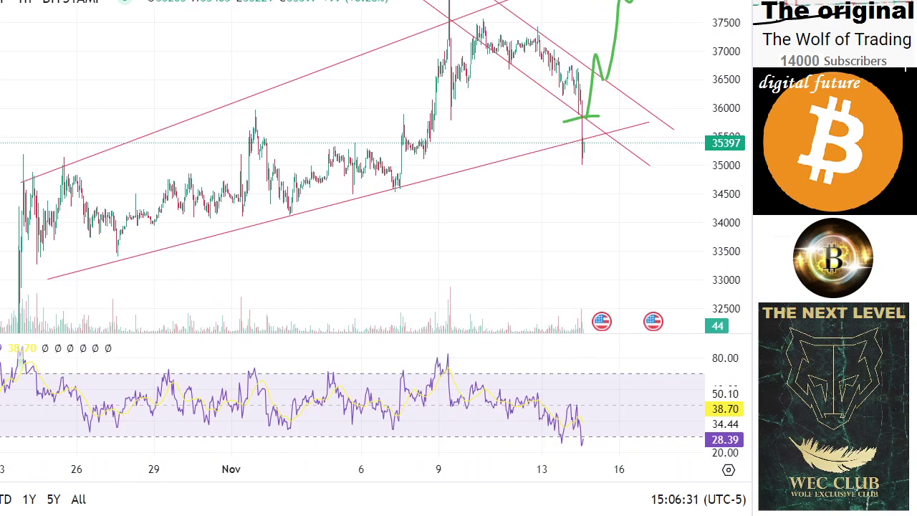
drag(466, 124, 468, 171)
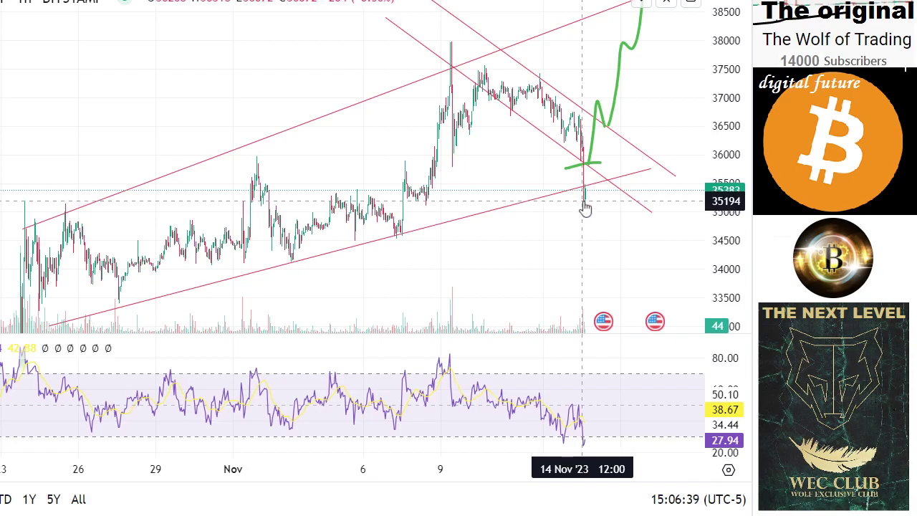
drag(729, 114, 606, 265)
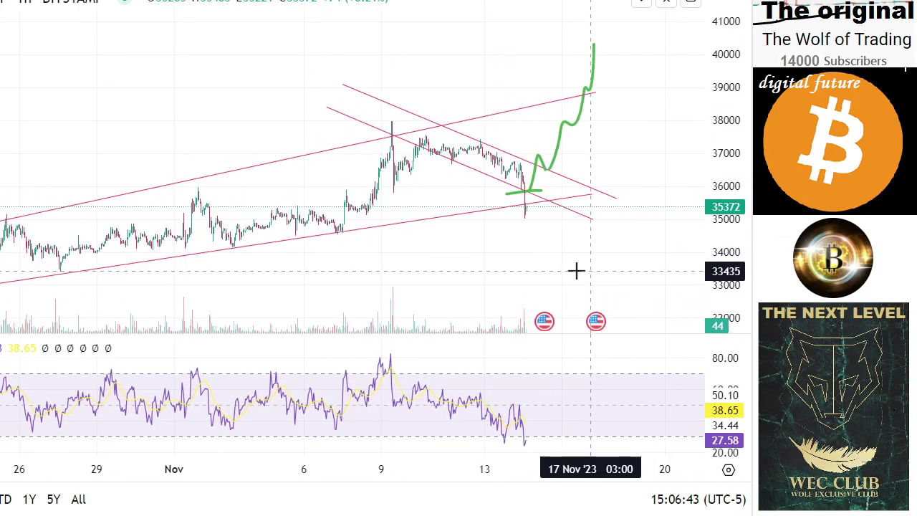
drag(529, 241, 577, 255)
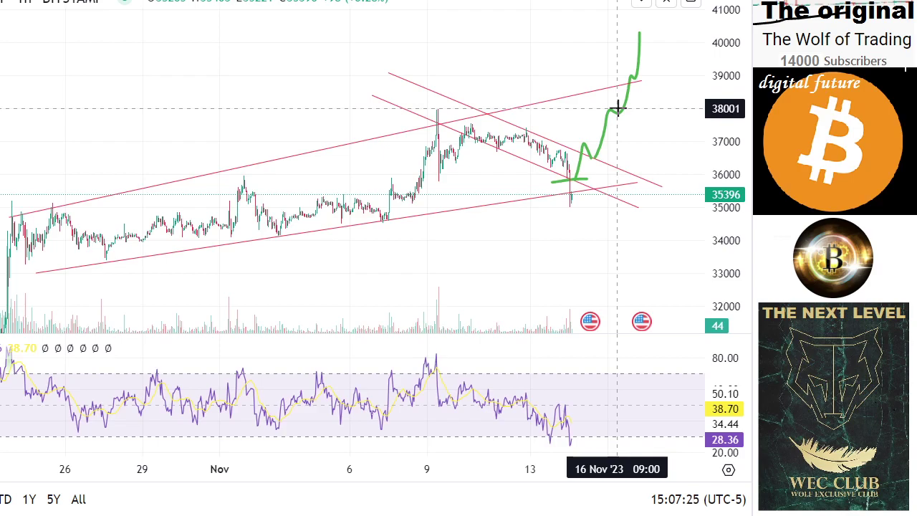
Brush a green box around the latest candles below 36,000 and three short falling green strokes across the forecast path.
drag(553, 471, 393, 469)
drag(477, 286, 570, 275)
drag(719, 266, 719, 182)
drag(584, 251, 581, 271)
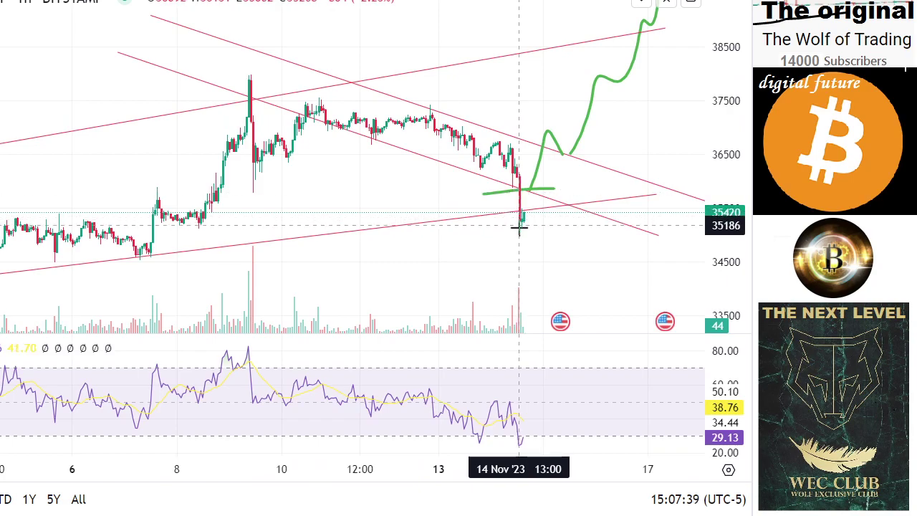
mouse_move(502, 195)
mouse_down()
mouse_move(504, 240)
mouse_move(548, 236)
mouse_move(549, 191)
mouse_up()
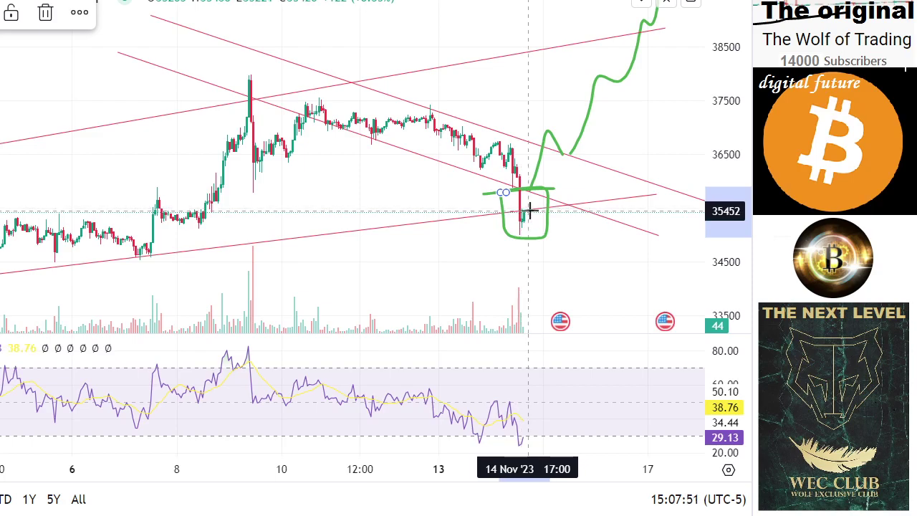
mouse_move(544, 93)
mouse_down()
mouse_move(583, 174)
mouse_move(596, 105)
mouse_move(601, 145)
mouse_up()
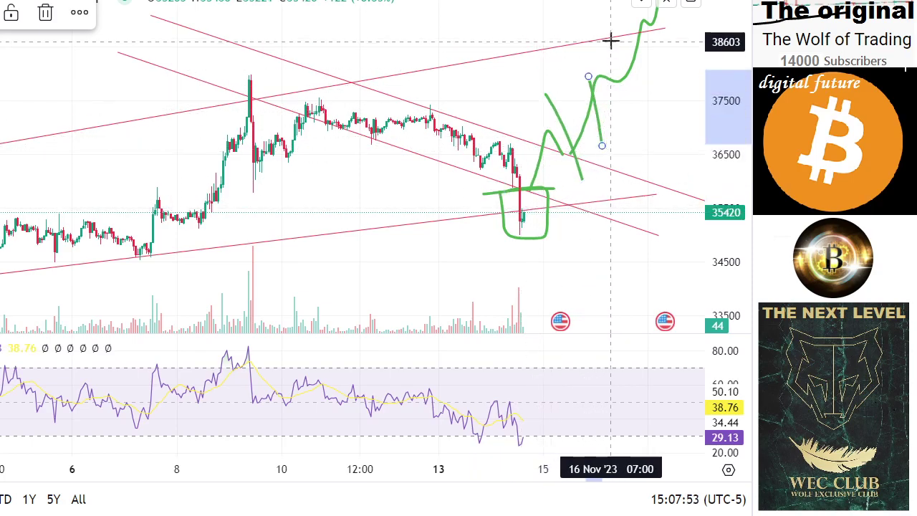
drag(616, 46, 637, 115)
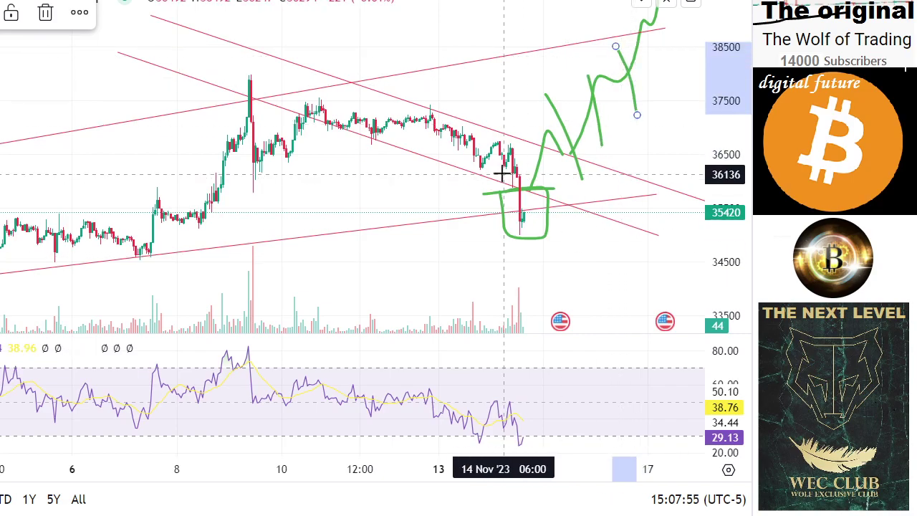
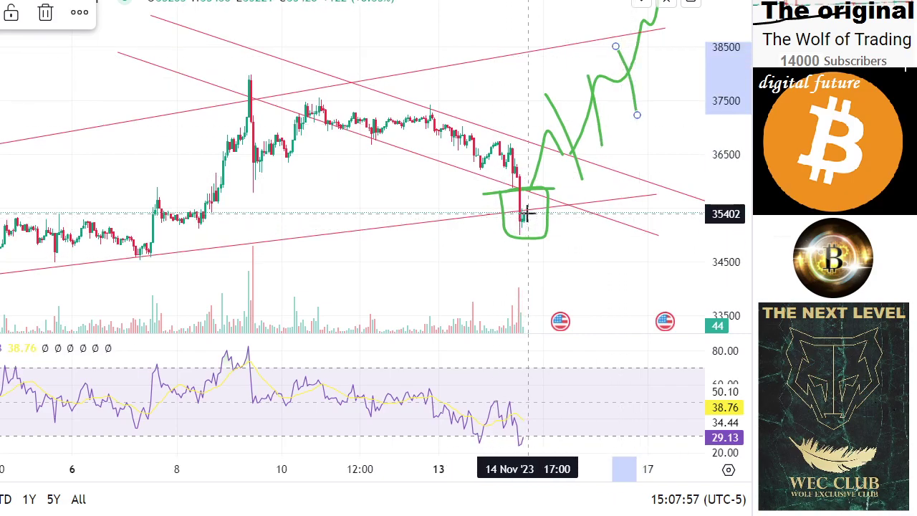
Brush a red alternative forecast path dropping from about 35,500 to 33,400 and recovering in waves to about 36,000.
drag(332, 467, 469, 477)
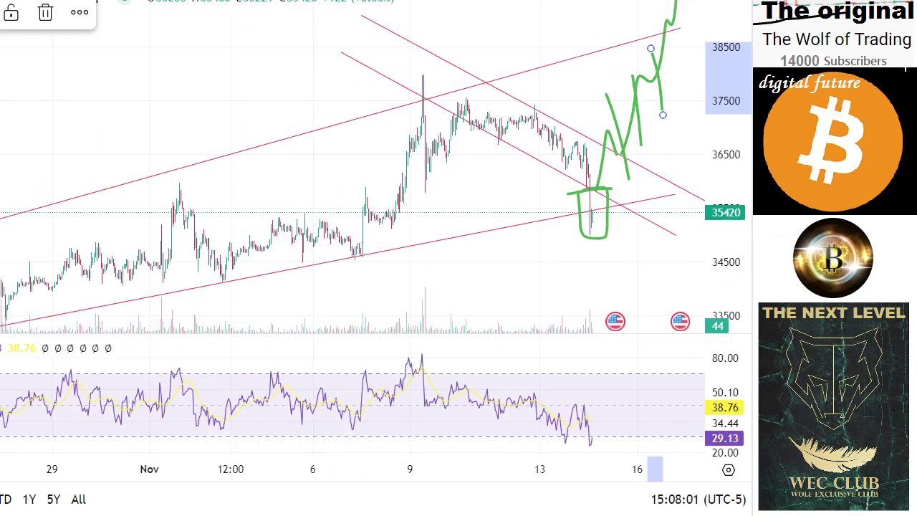
drag(303, 174, 250, 98)
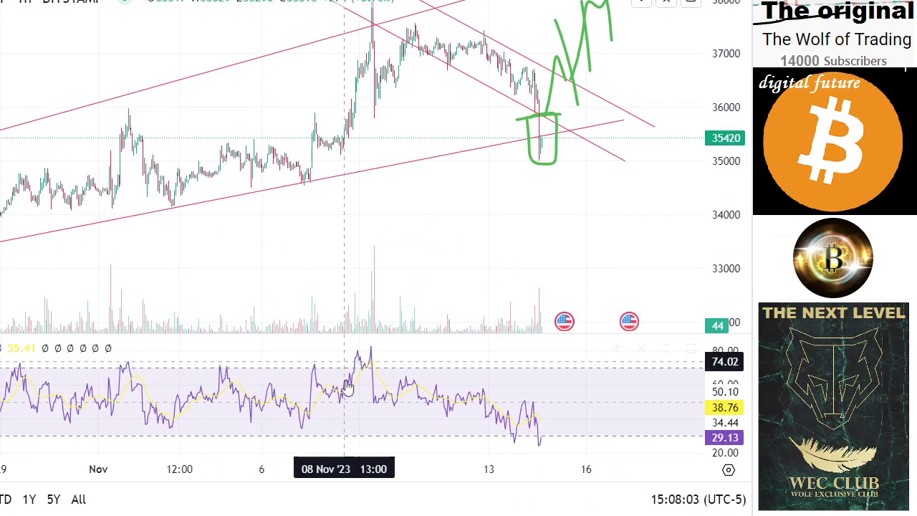
scroll(338, 440, down, 5)
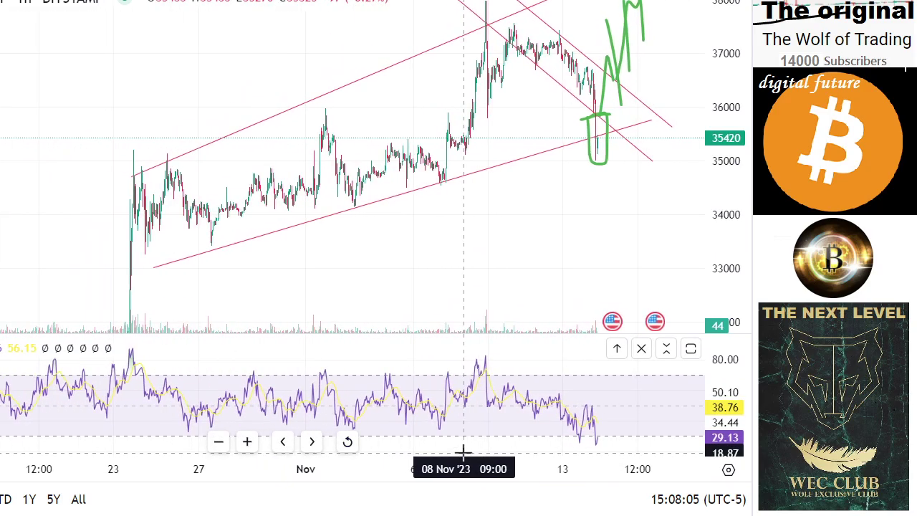
drag(559, 237, 508, 273)
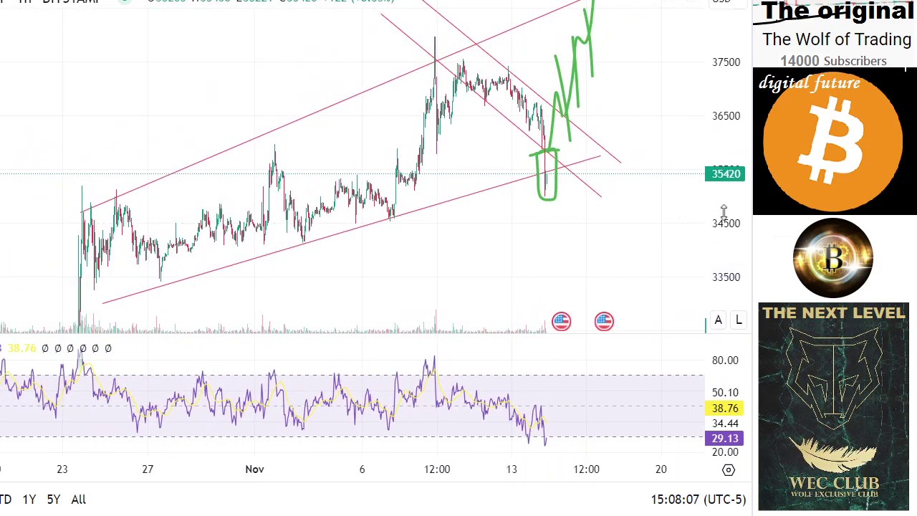
drag(724, 213, 723, 268)
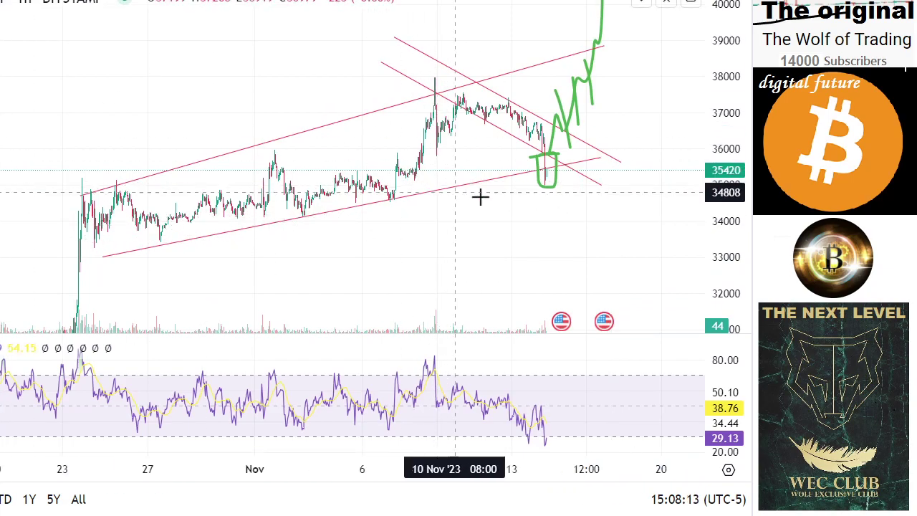
mouse_move(552, 169)
mouse_down()
mouse_move(576, 178)
mouse_move(579, 244)
mouse_up()
click(1, 12)
click(1, 71)
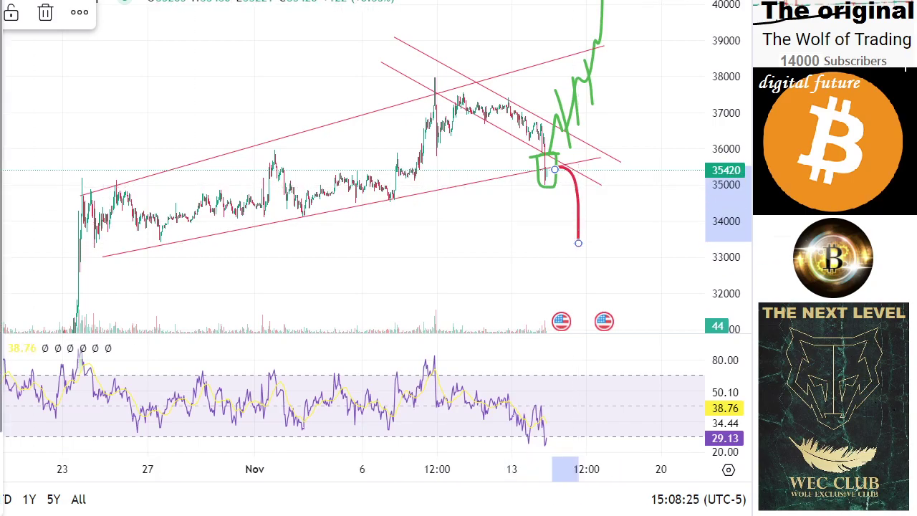
mouse_move(584, 242)
mouse_down()
mouse_move(614, 187)
mouse_move(626, 216)
mouse_move(664, 149)
mouse_up()
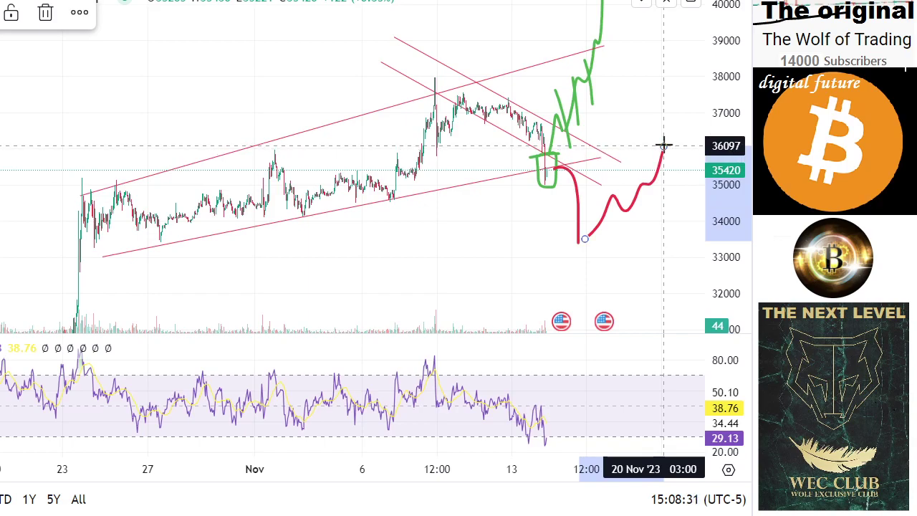
drag(660, 145, 663, 147)
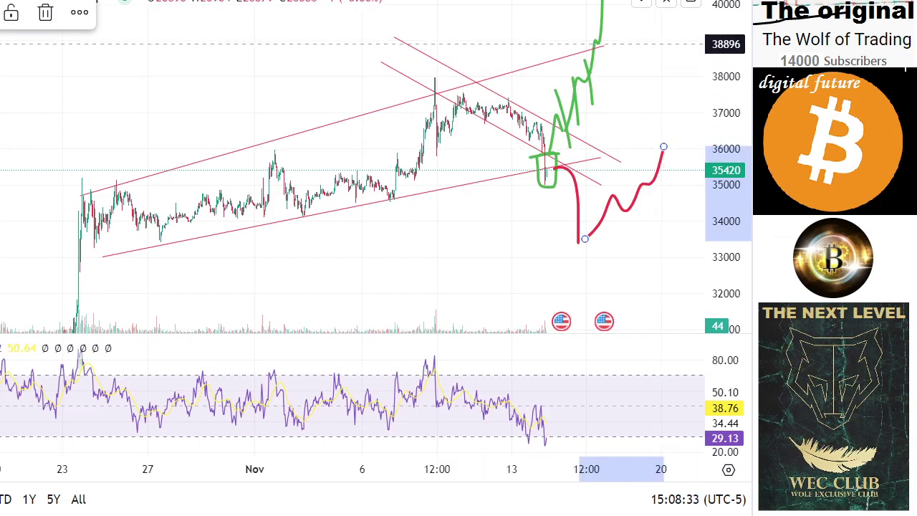
Extend the red forecast path with a brushed falling stroke from about 35,500 on 20 Nov to about 30,600.
click(38, 143)
drag(39, 144, 0, 80)
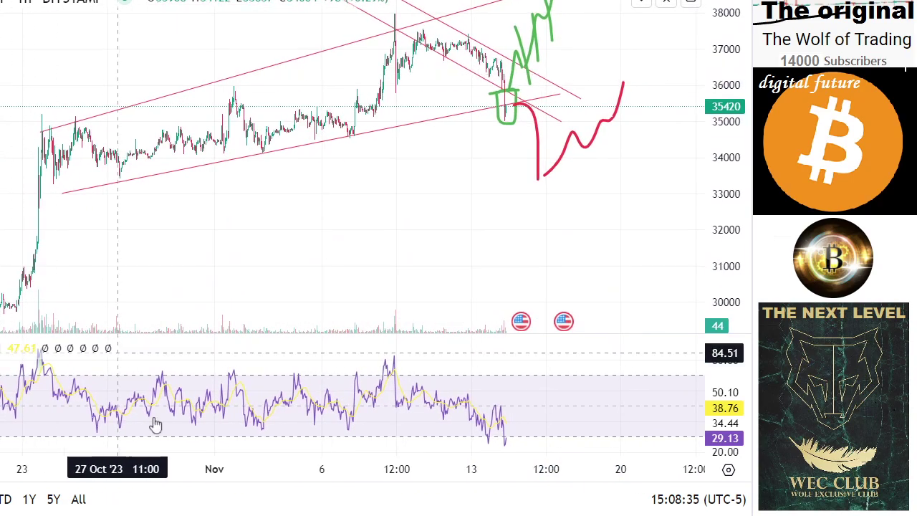
drag(311, 469, 432, 469)
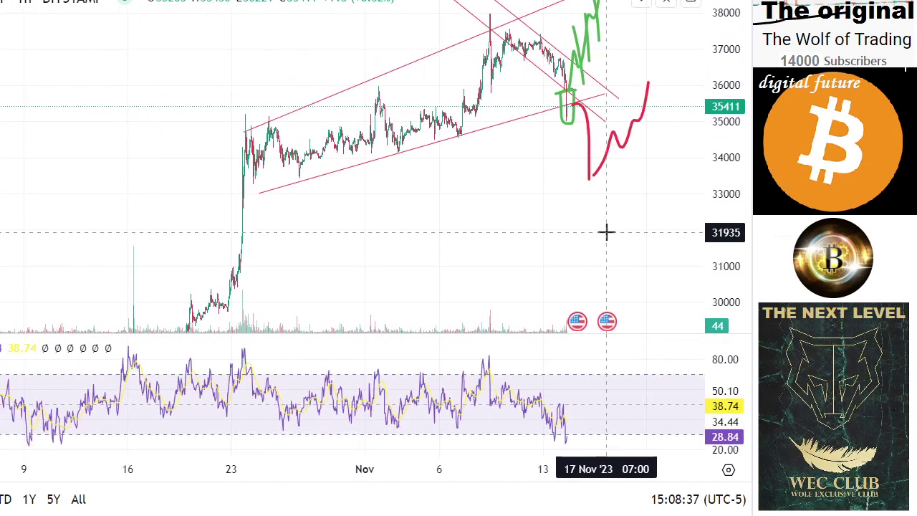
drag(606, 231, 568, 237)
drag(716, 162, 716, 273)
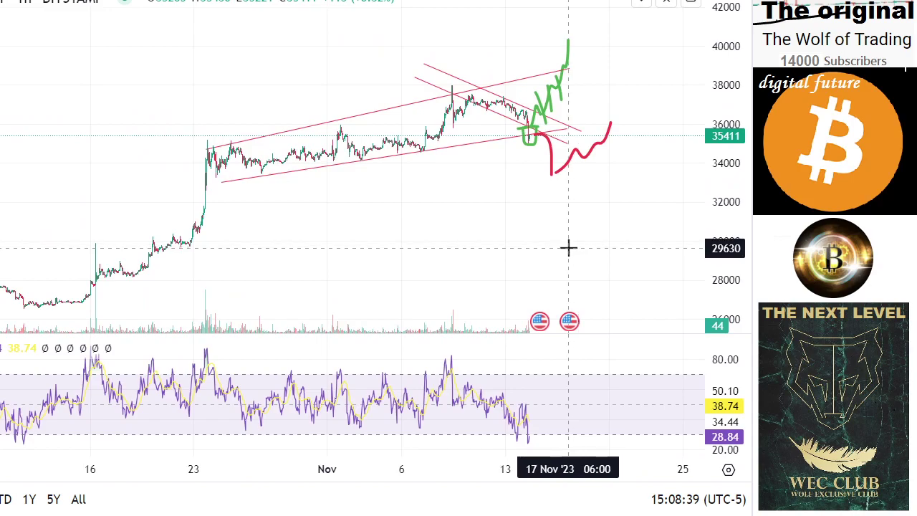
drag(562, 247, 539, 248)
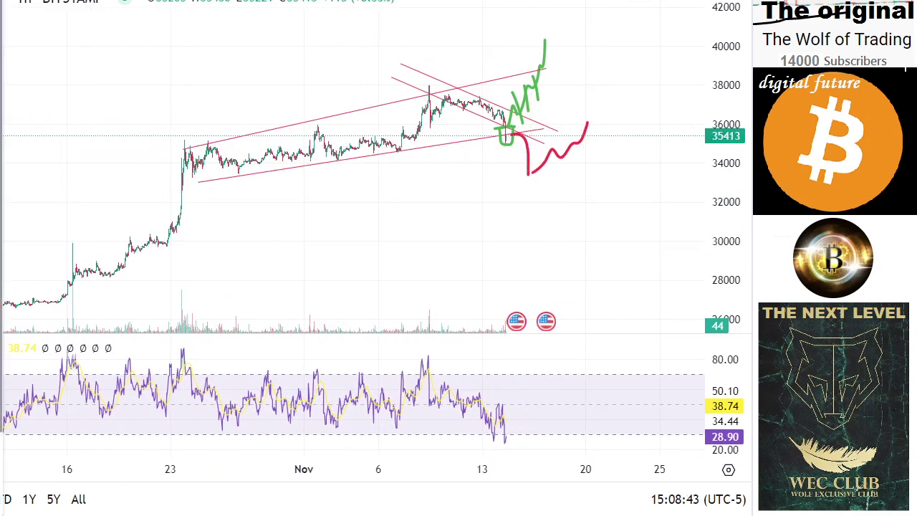
drag(587, 126, 616, 229)
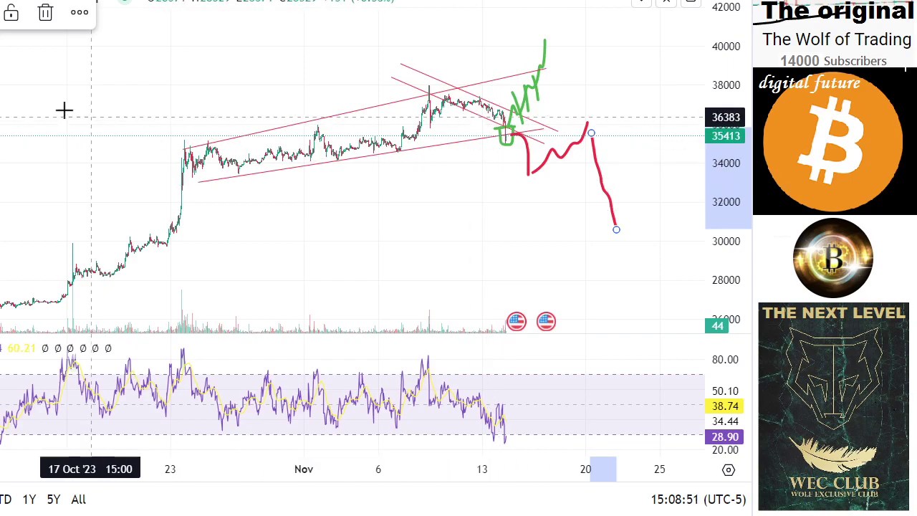
mouse_move(394, 225)
mouse_down()
mouse_move(420, 250)
mouse_move(428, 307)
mouse_up()
click(45, 13)
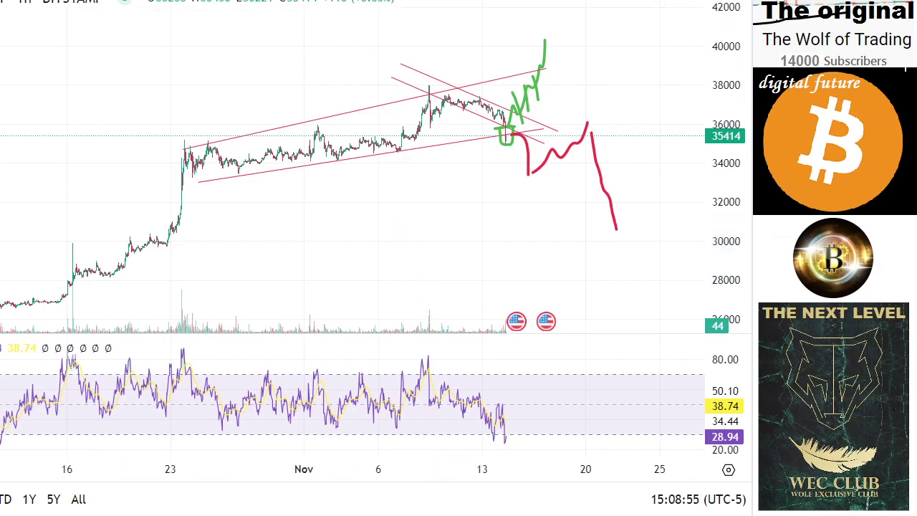
Brush a small arc from the latest candle at about 35,400 up to 36,000 and back to 35,700, and colour it blue.
drag(514, 236, 545, 314)
drag(724, 267, 707, 188)
scroll(502, 236, up, 4)
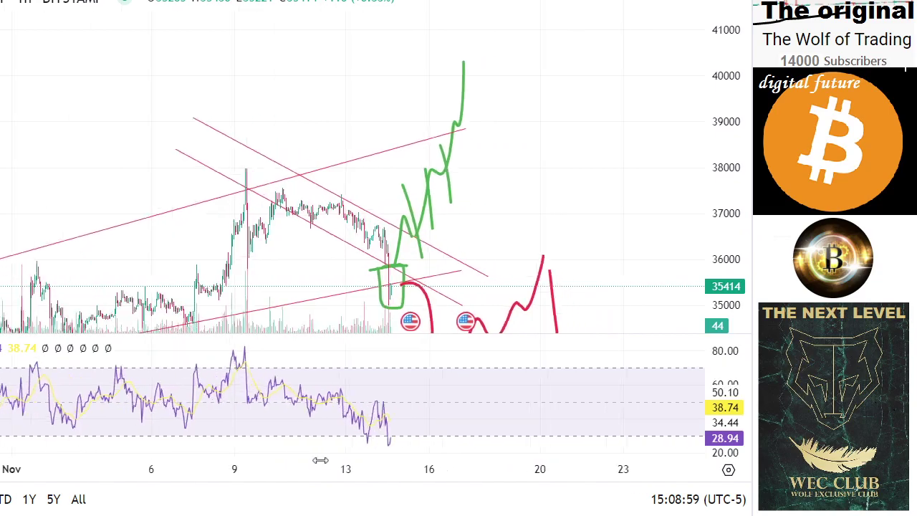
drag(521, 200, 698, 125)
drag(739, 271, 725, 118)
drag(629, 258, 639, 155)
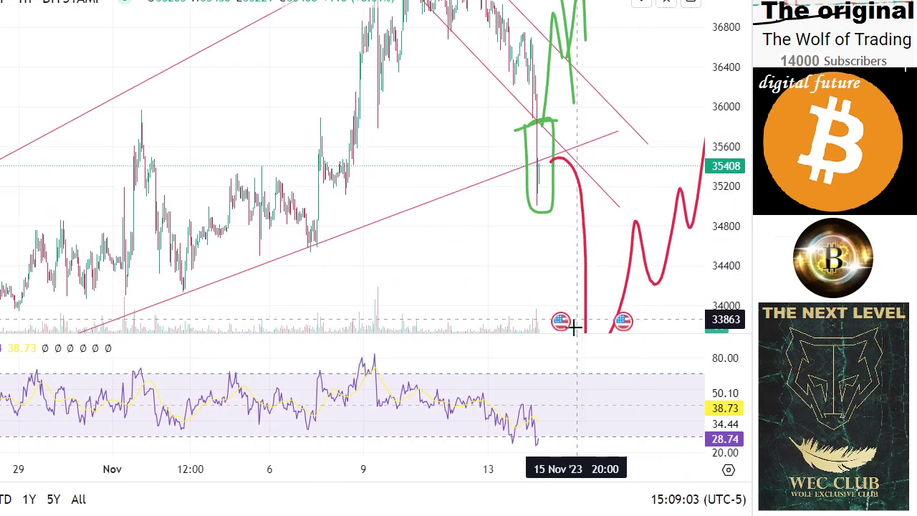
drag(509, 467, 309, 459)
drag(386, 237, 377, 331)
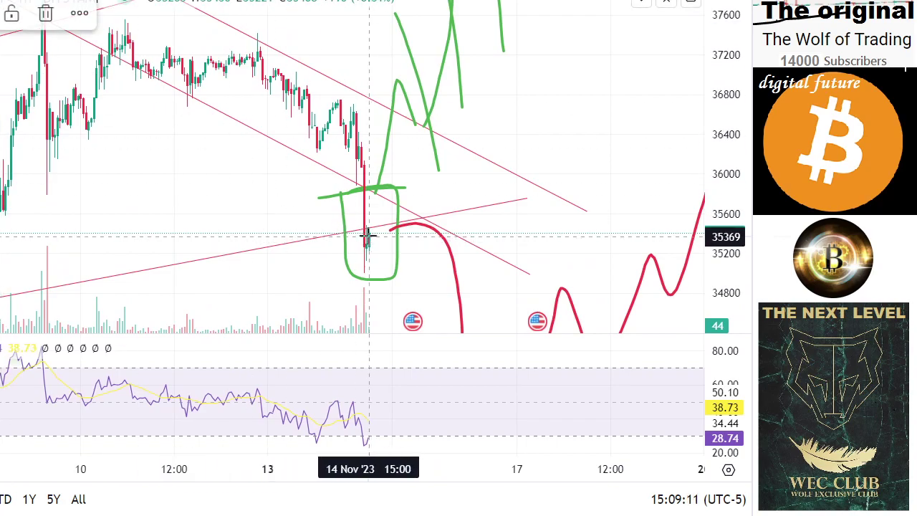
mouse_move(373, 208)
mouse_down()
mouse_move(389, 175)
mouse_move(400, 208)
mouse_up()
click(2, 13)
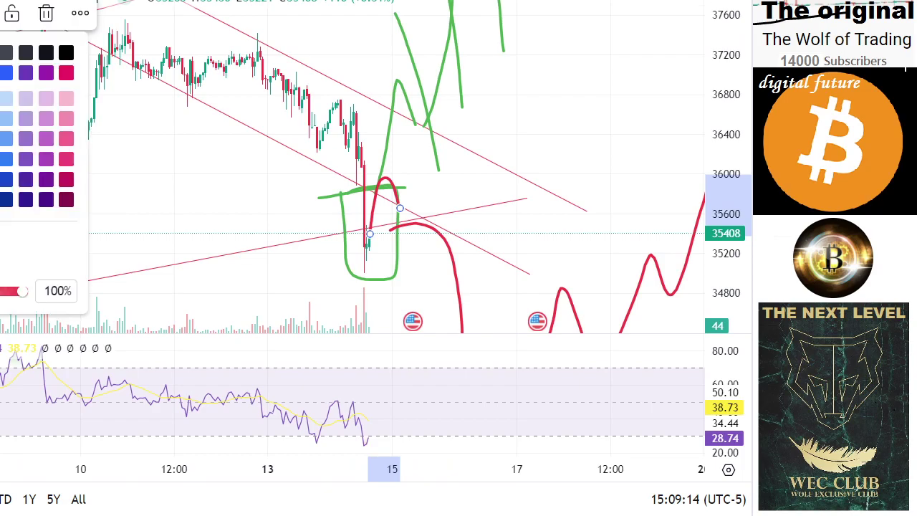
click(6, 74)
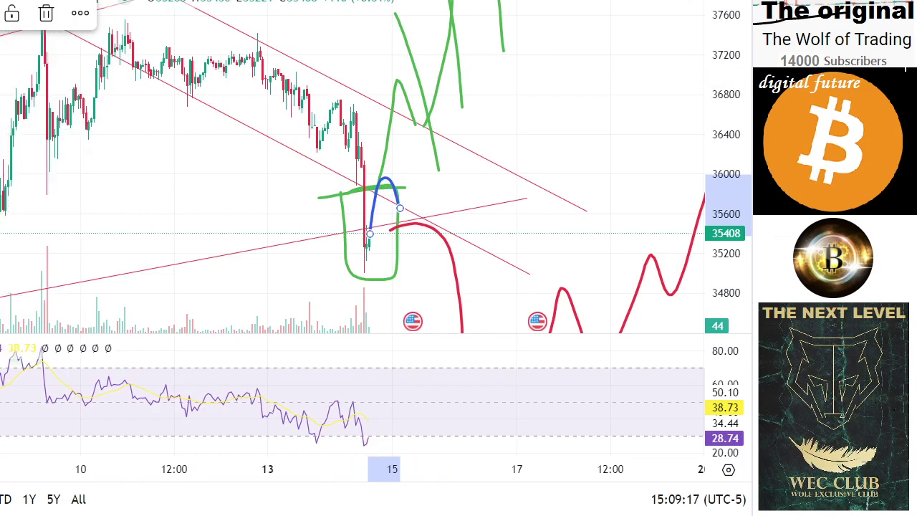
Continue the blue path from about 35,700 to 36,500, mark that point with a cross, and brush it onward in waves to about 39,200.
drag(469, 179, 545, 199)
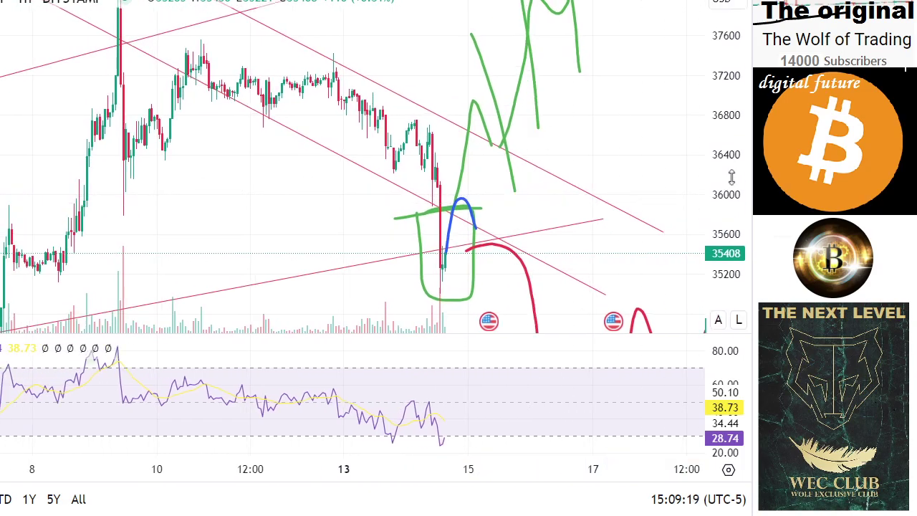
drag(730, 179, 720, 277)
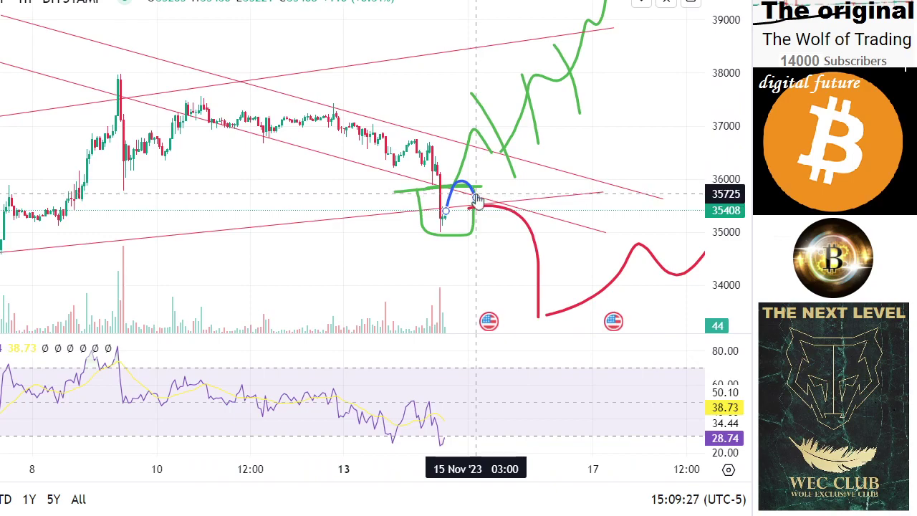
drag(434, 107, 431, 118)
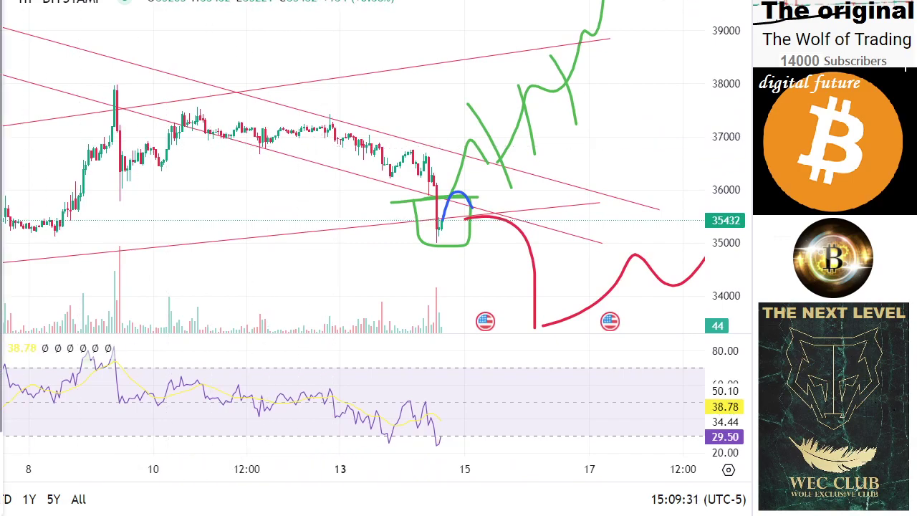
drag(473, 205, 483, 160)
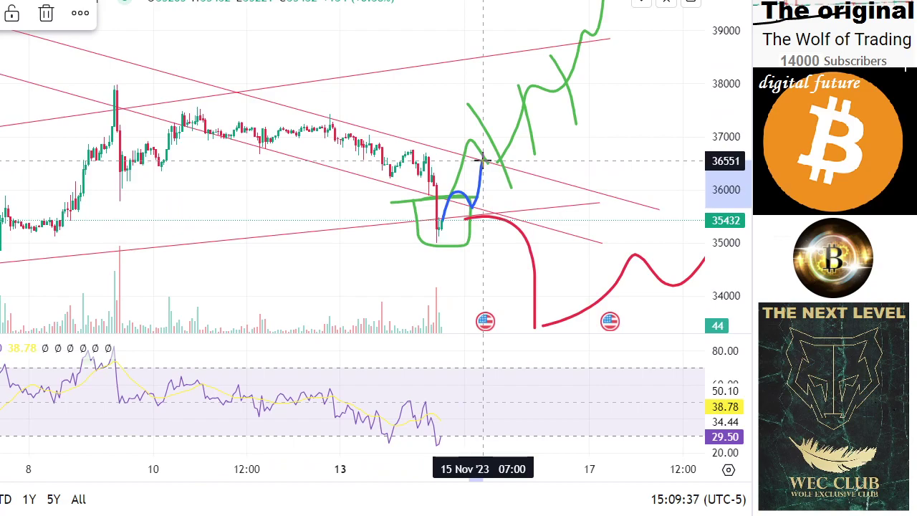
drag(483, 159, 482, 161)
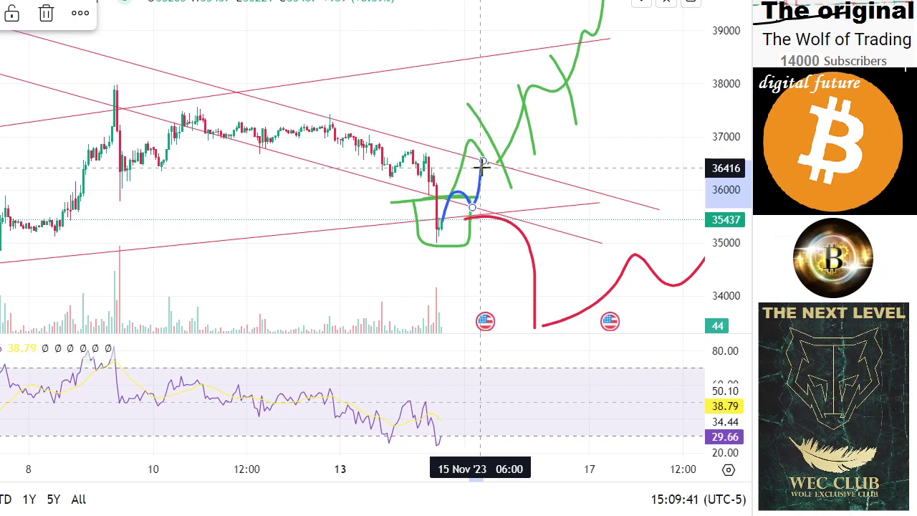
mouse_move(472, 150)
mouse_down()
mouse_move(489, 174)
mouse_move(485, 158)
mouse_move(475, 169)
mouse_up()
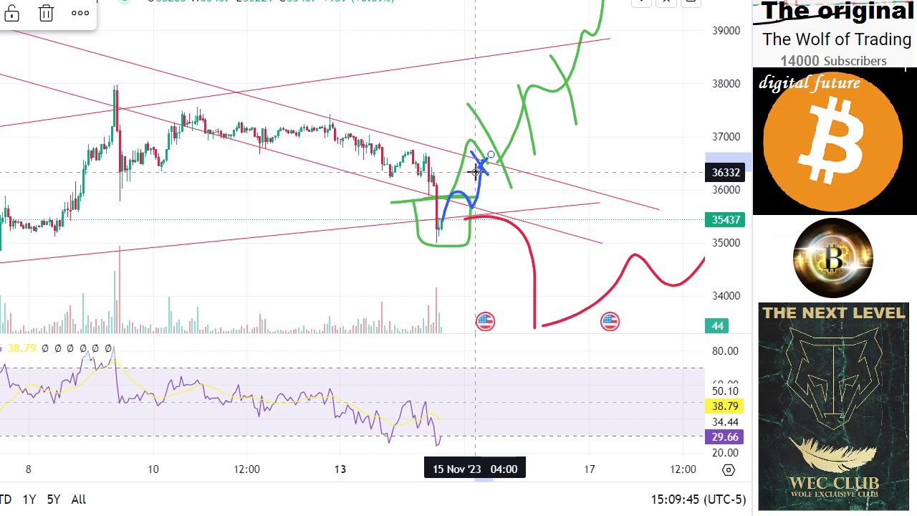
mouse_move(480, 170)
mouse_down()
mouse_move(496, 148)
mouse_move(504, 176)
mouse_move(507, 167)
mouse_up()
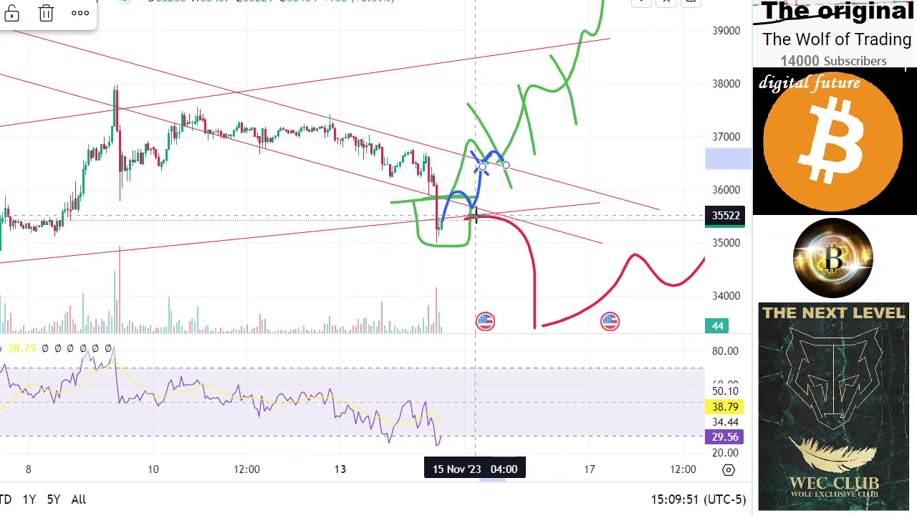
mouse_move(504, 163)
mouse_down()
mouse_move(520, 98)
mouse_move(549, 86)
mouse_move(584, 21)
mouse_up()
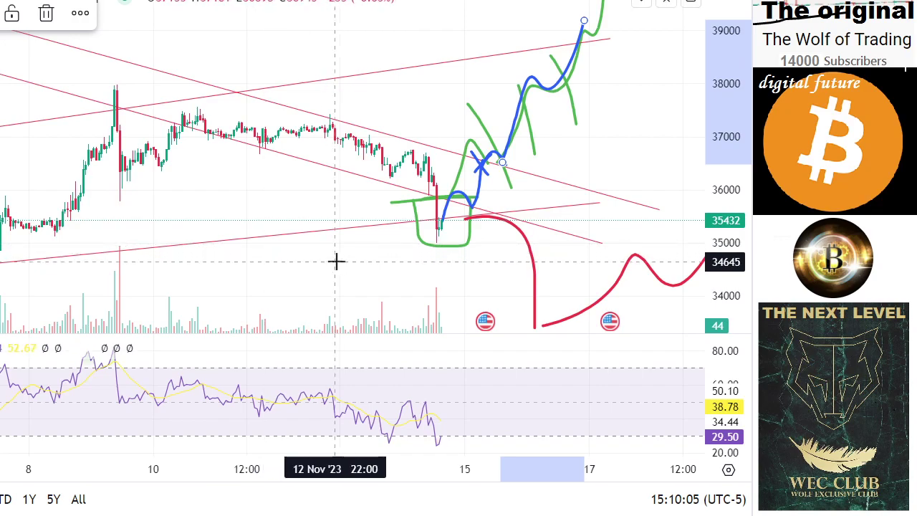
Brush a blue W-shaped curve over the latest candles, from about 37,500 through lows near 36,500 and 36,000 to about 37,300.
drag(508, 287, 561, 284)
drag(721, 262, 721, 181)
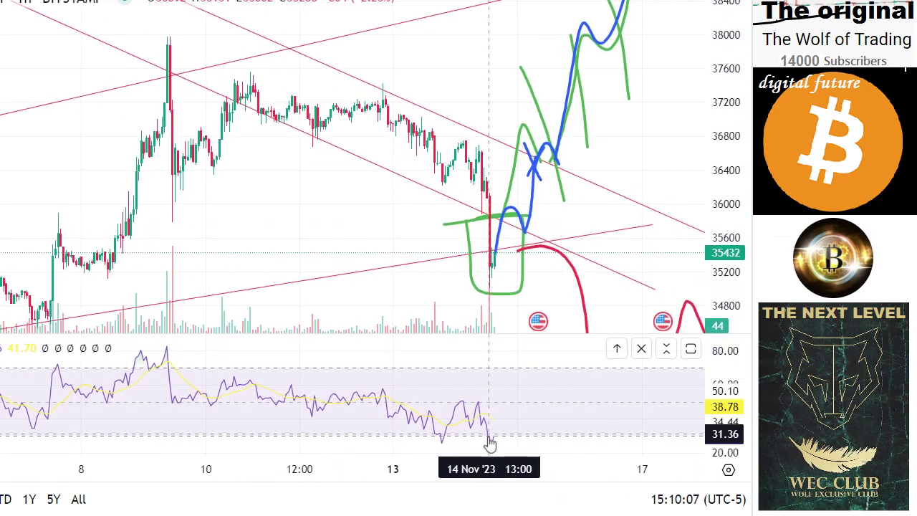
drag(492, 437, 358, 464)
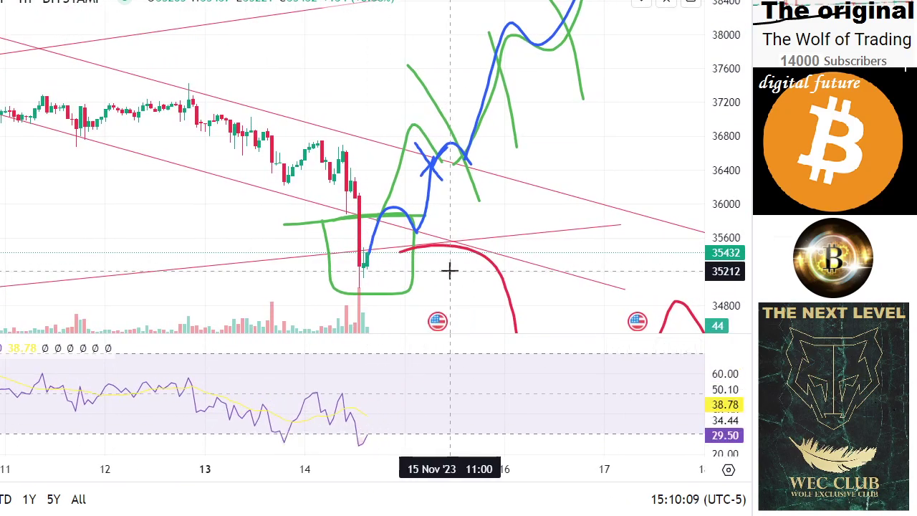
drag(447, 268, 527, 259)
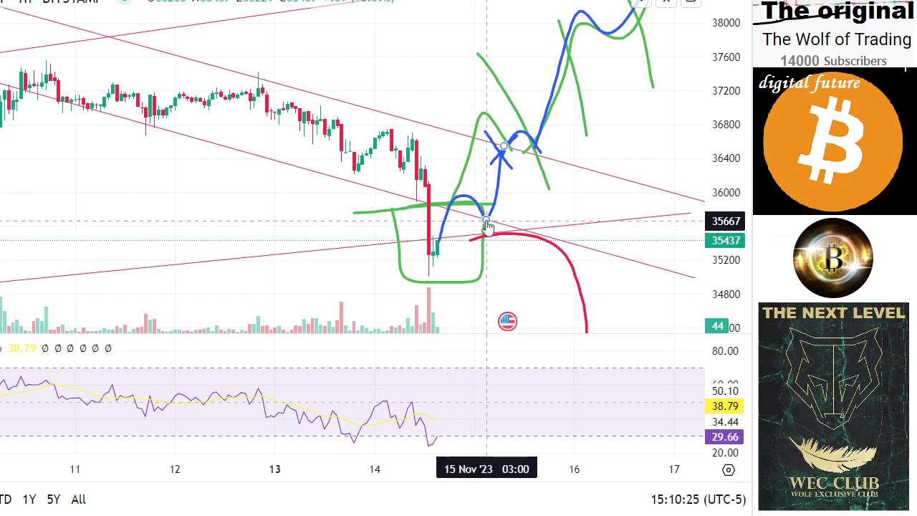
drag(536, 214, 499, 273)
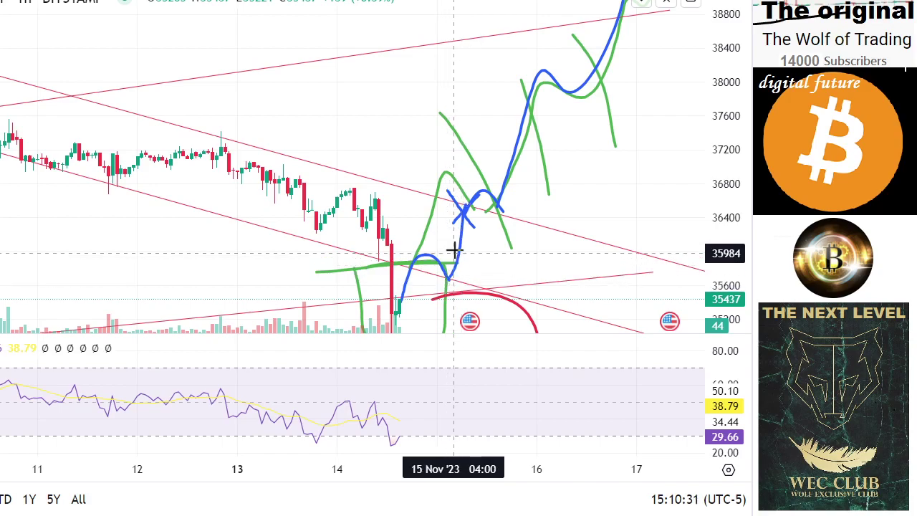
scroll(482, 242, down, 3)
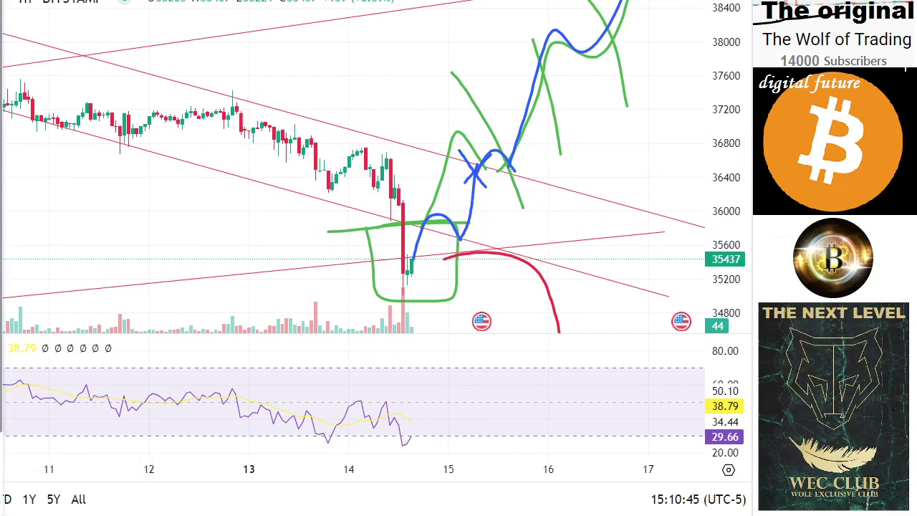
mouse_move(308, 79)
mouse_down()
mouse_move(348, 146)
mouse_move(445, 102)
mouse_up()
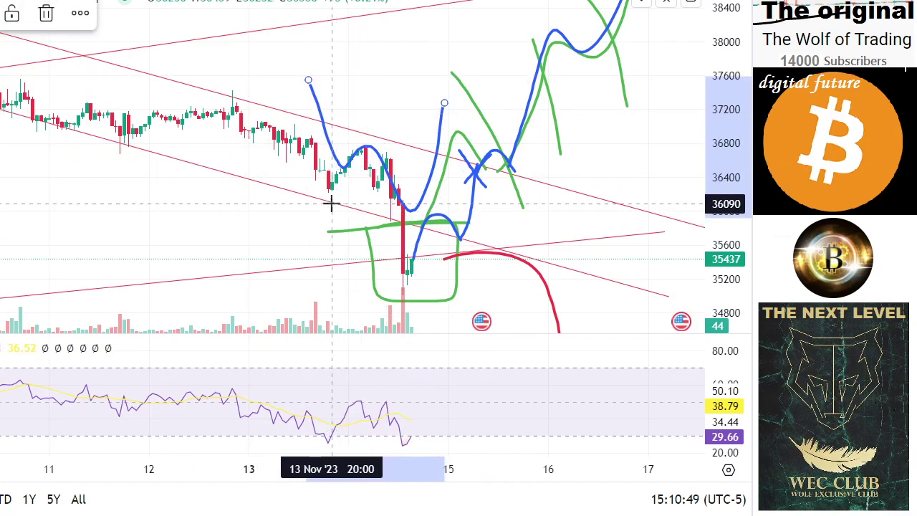
drag(724, 136, 724, 208)
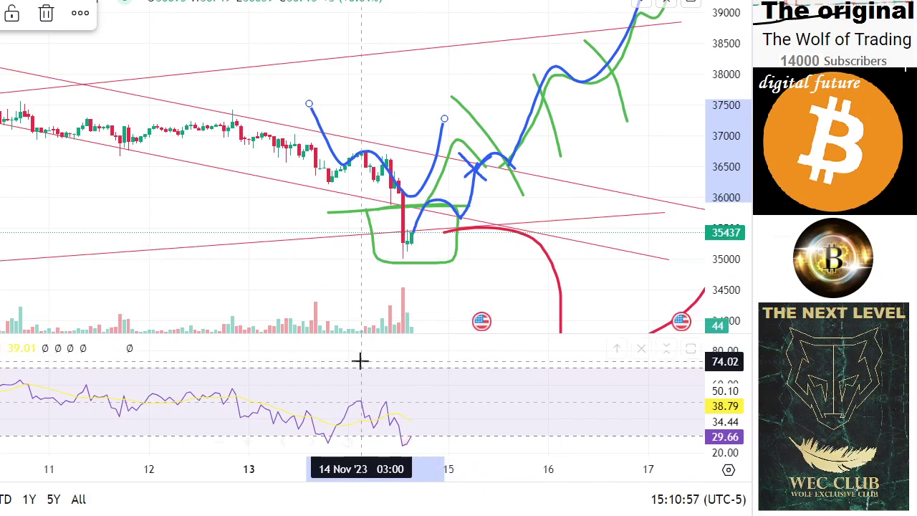
drag(349, 478, 514, 477)
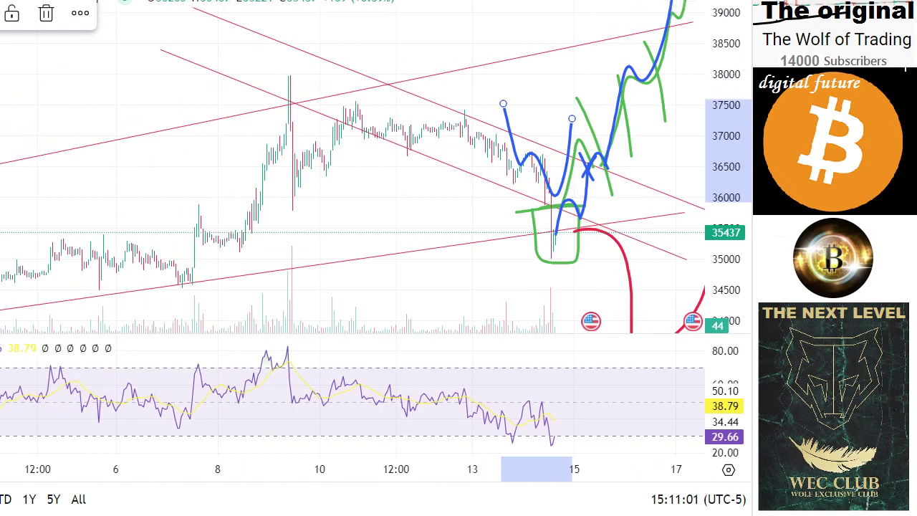
drag(424, 211, 309, 249)
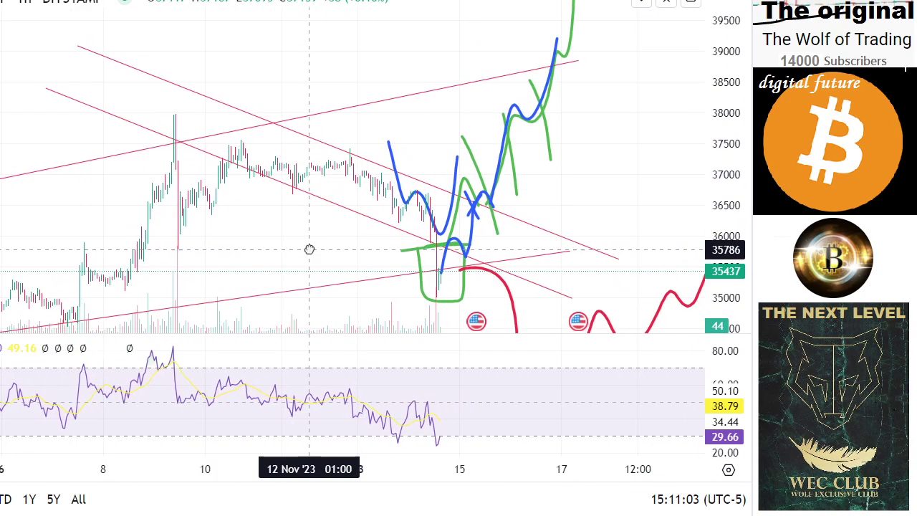
scroll(401, 402, up, 3)
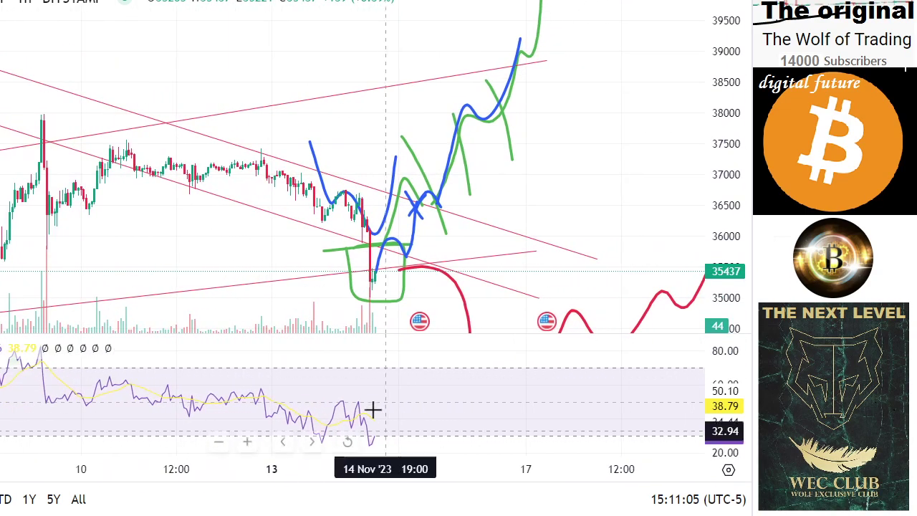
drag(293, 245, 324, 249)
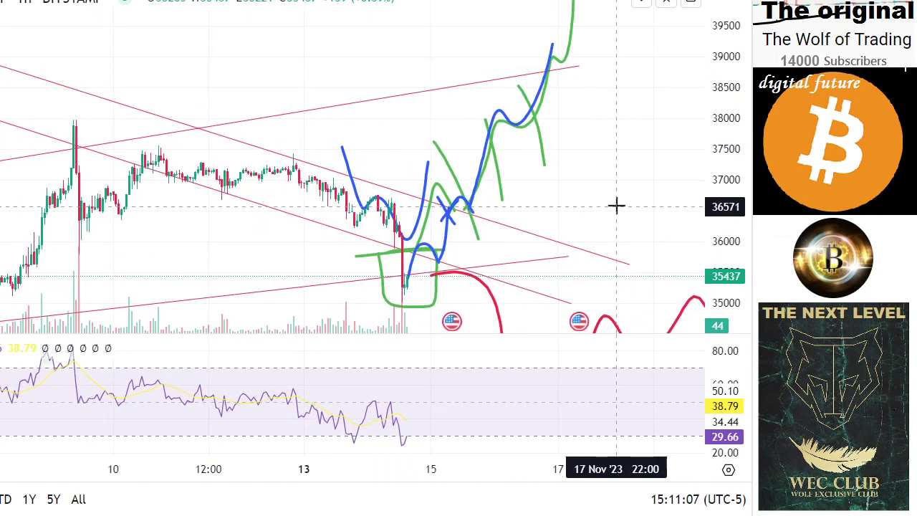